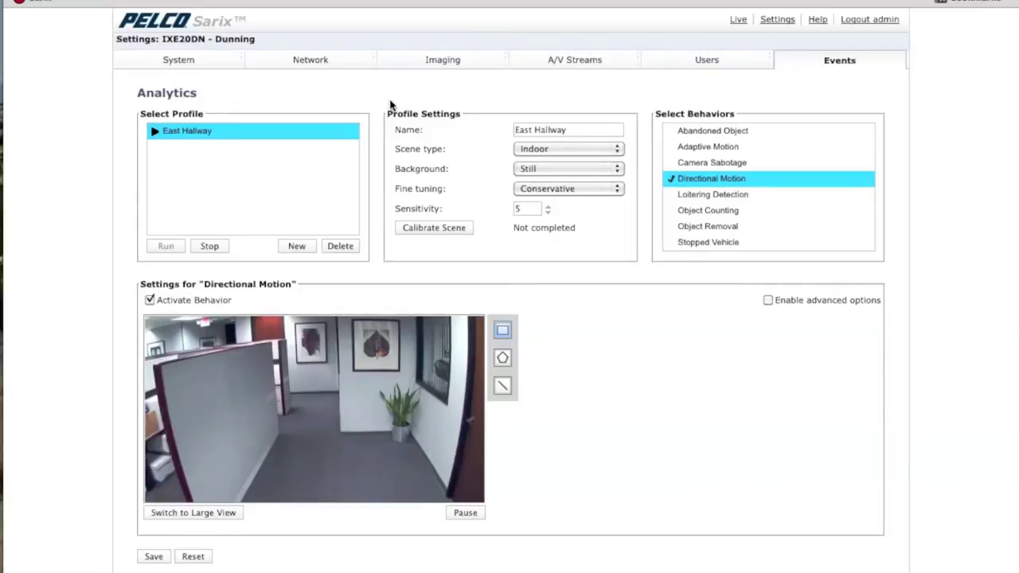
# Draw a line zone across the far end of the hallway, from the cubicle partition to the opposite wall corner.
pyautogui.click(840, 67)
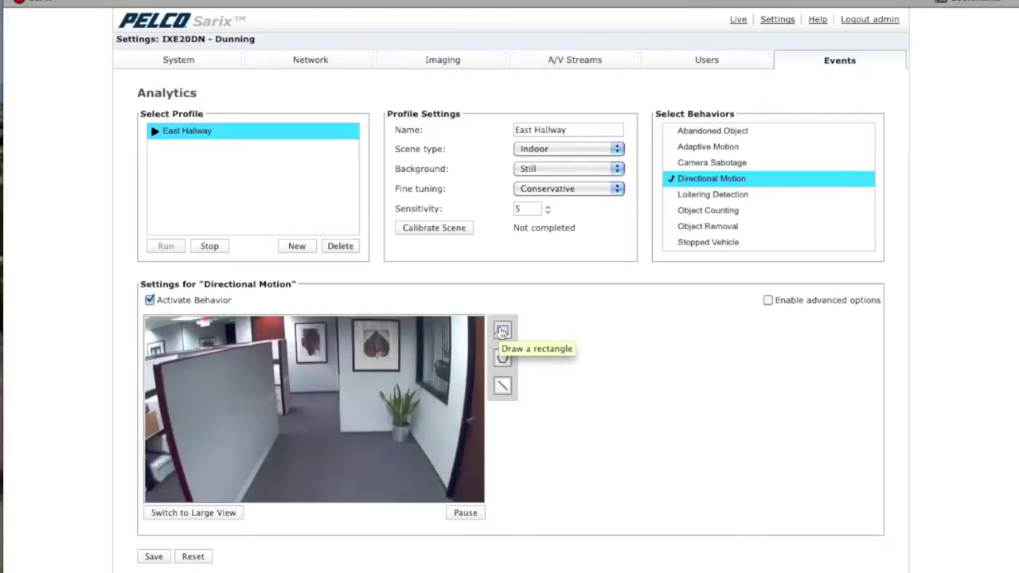
pyautogui.click(502, 389)
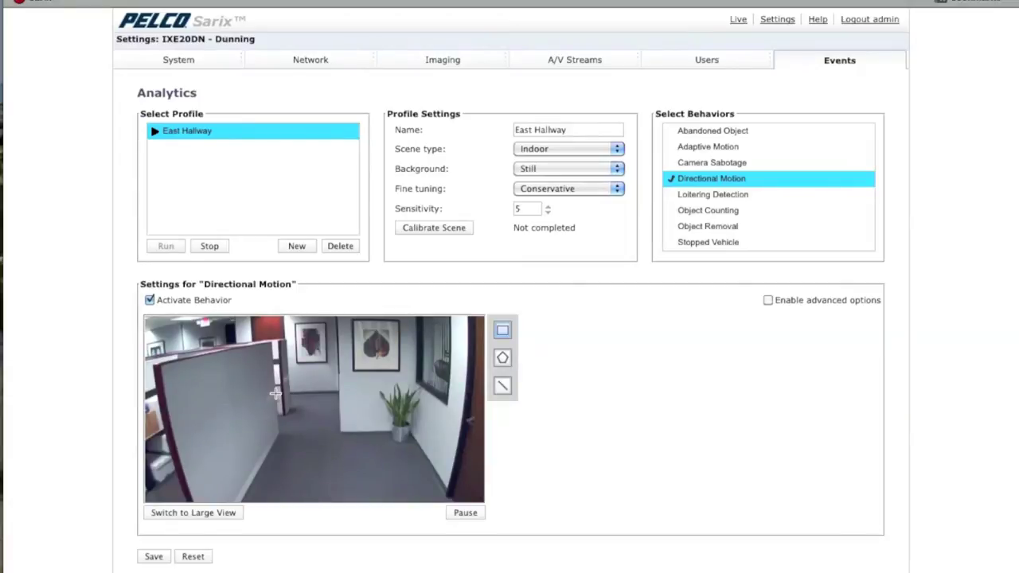
pyautogui.click(501, 389)
pyautogui.moveTo(277, 398); pyautogui.dragTo(345, 388)
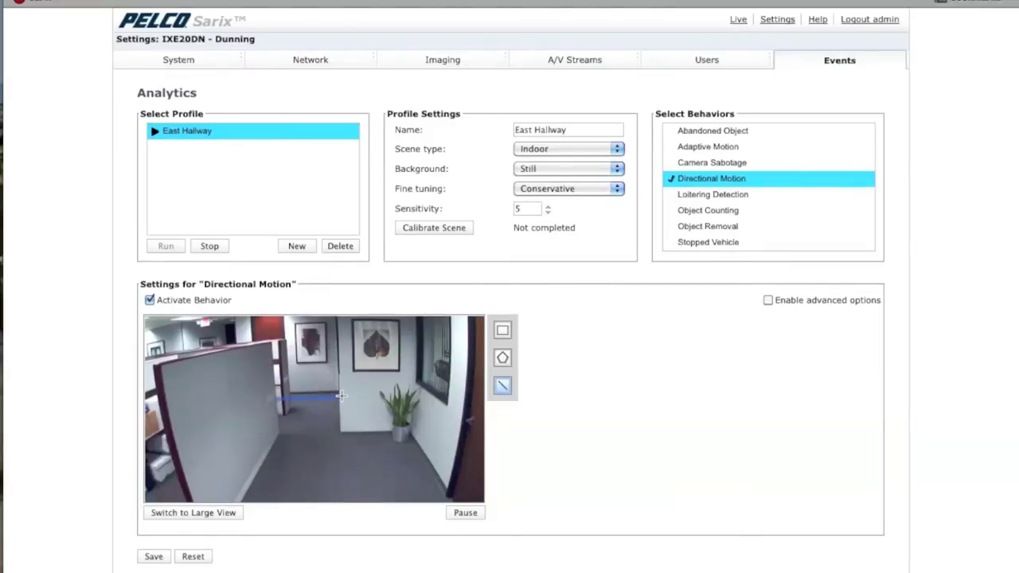
pyautogui.moveTo(322, 381); pyautogui.dragTo(344, 390)
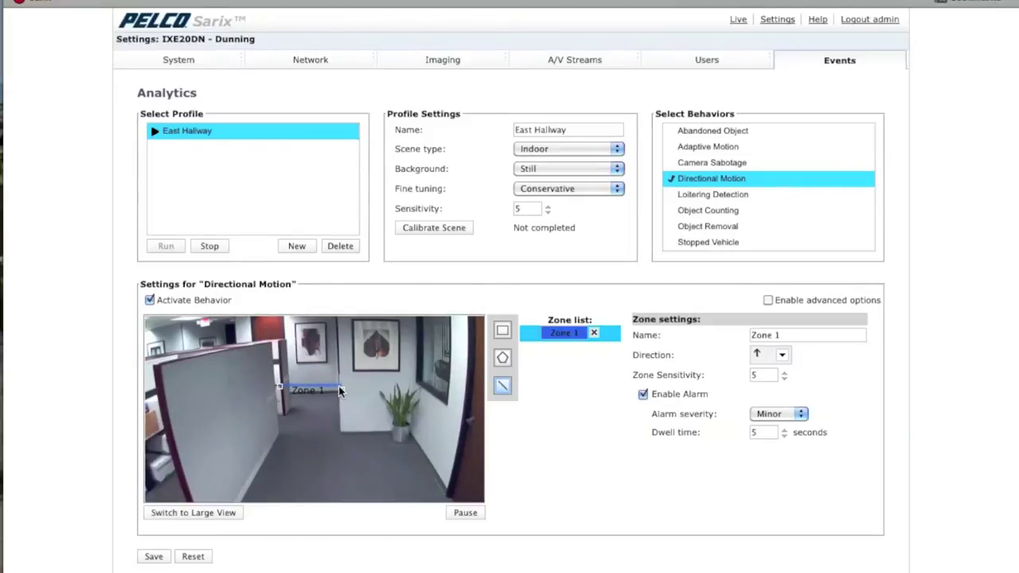
# Rename the new line zone as Hallway.
pyautogui.click(804, 343)
pyautogui.moveTo(782, 337); pyautogui.dragTo(742, 339)
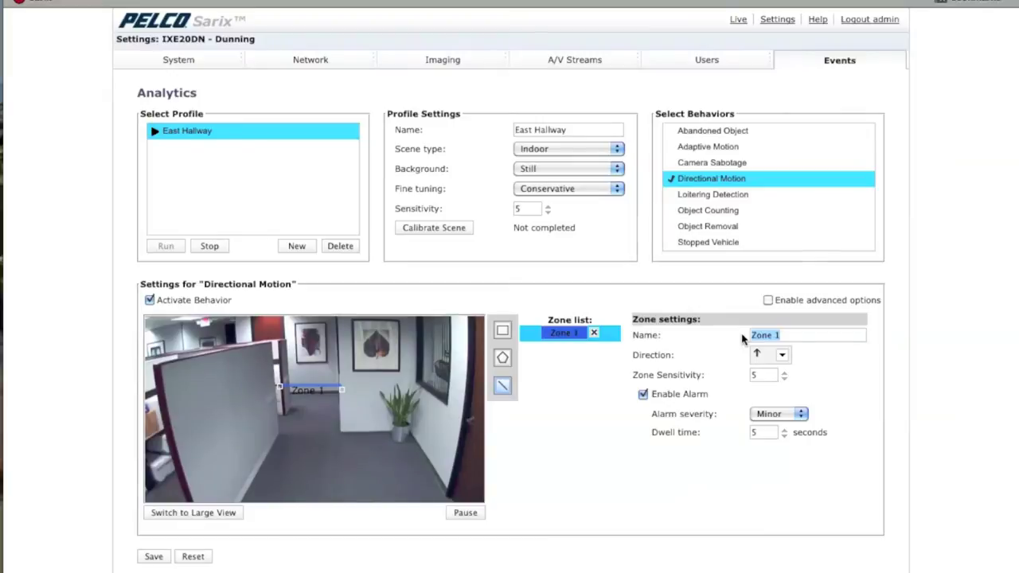
pyautogui.write('Hallway')
pyautogui.hotkey('ctrl', 'a')
pyautogui.press('End')
# Enable the advanced options for Directional Motion and set the object speed to 3.
pyautogui.click(767, 300)
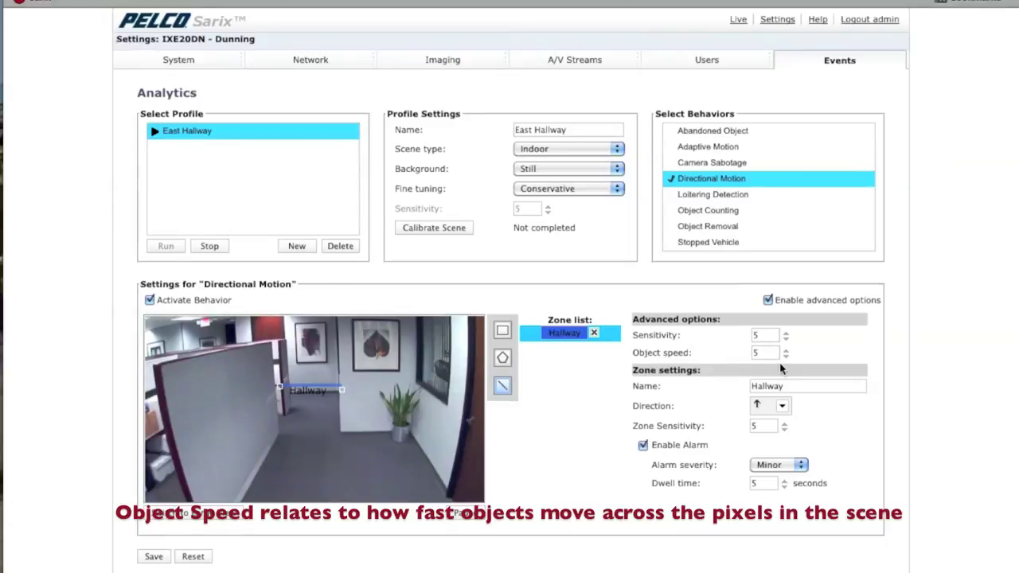
pyautogui.click(786, 357)
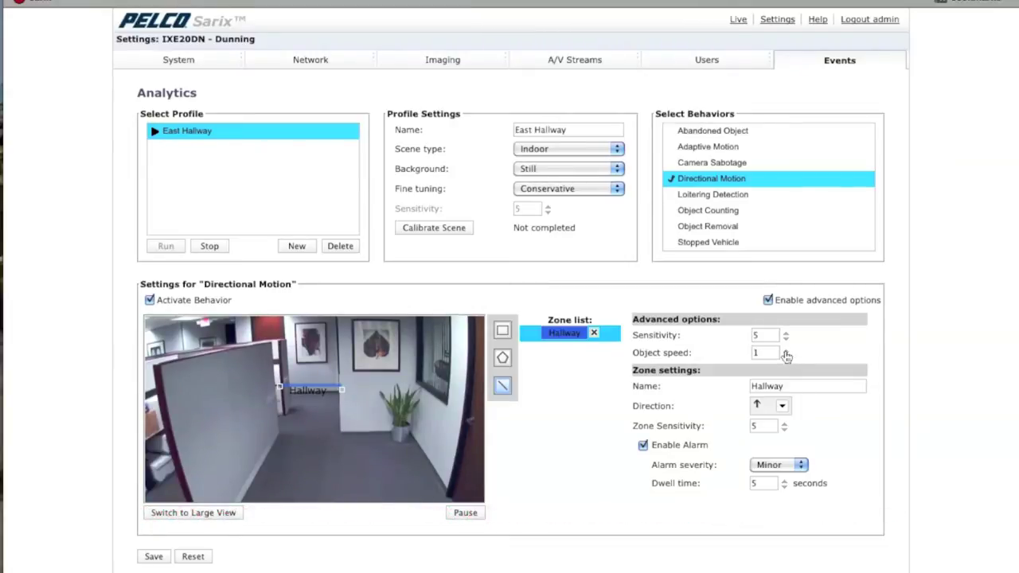
pyautogui.click(785, 351)
pyautogui.click(786, 351)
pyautogui.click(785, 351)
pyautogui.click(785, 351)
pyautogui.click(785, 352)
pyautogui.click(785, 351)
pyautogui.click(786, 358)
pyautogui.click(786, 356)
pyautogui.click(786, 356)
pyautogui.click(786, 356)
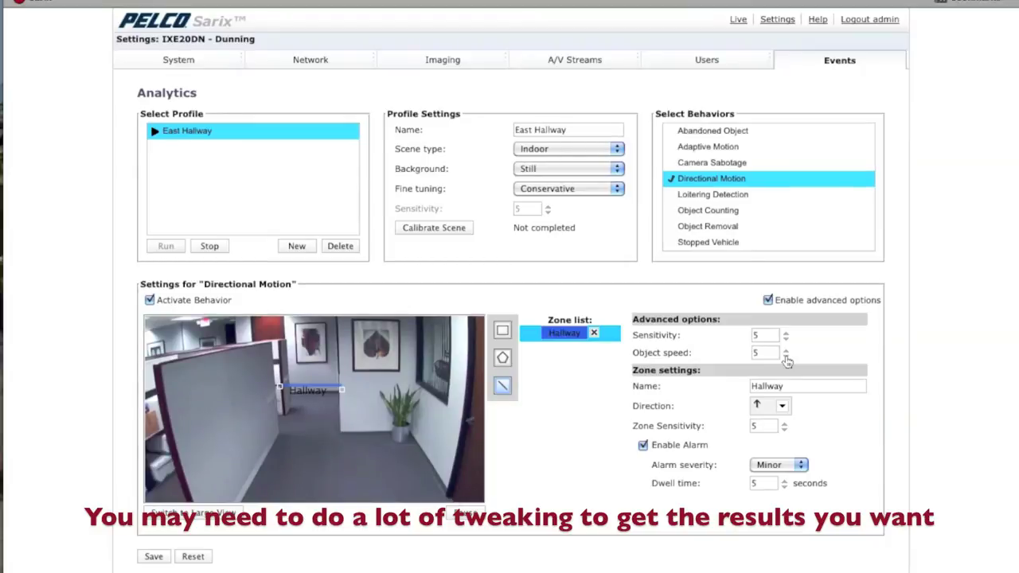
pyautogui.click(786, 356)
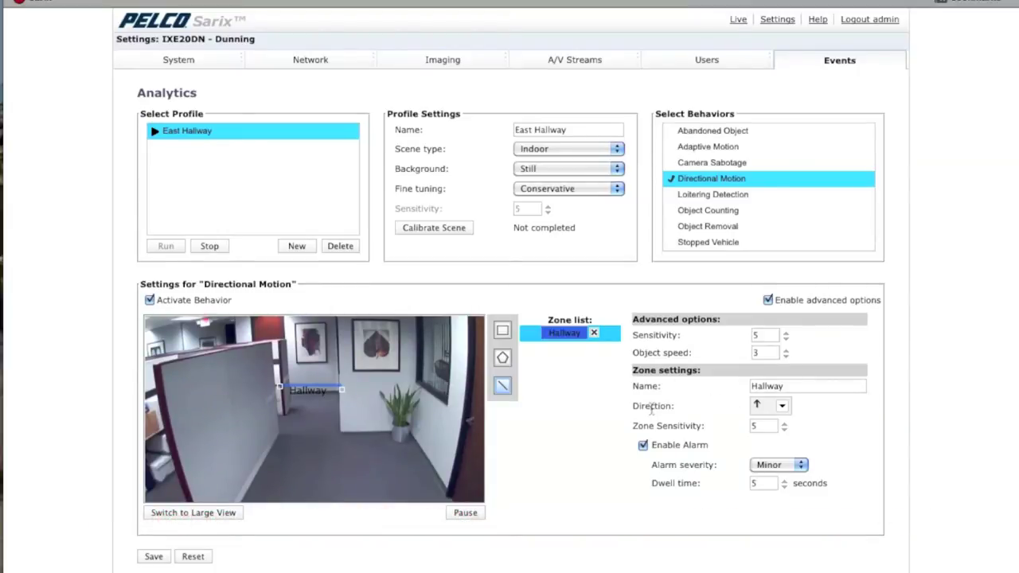
# Set the Hallway zone's motion direction to the straight downward arrow.
pyautogui.click(783, 407)
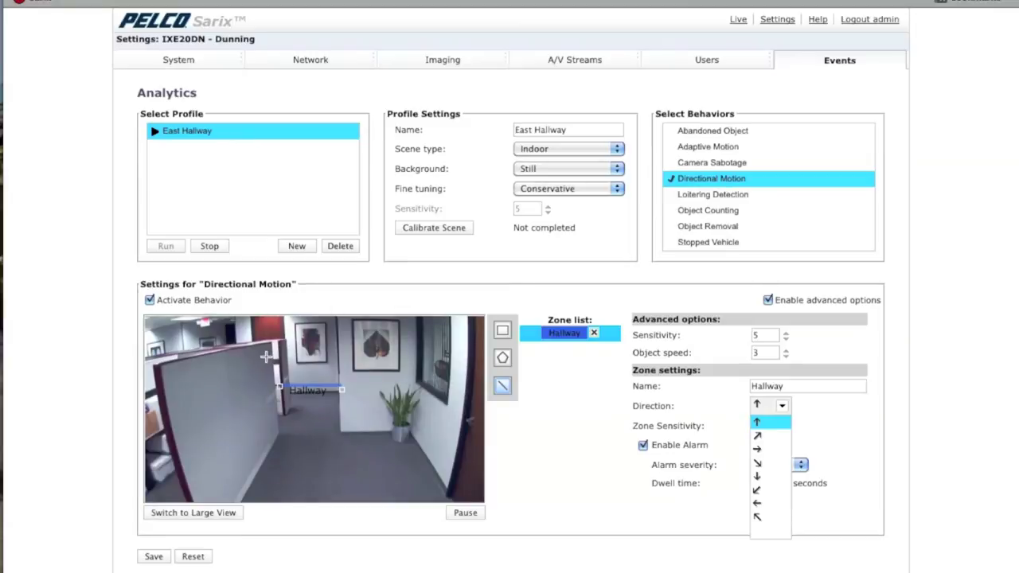
pyautogui.click(758, 478)
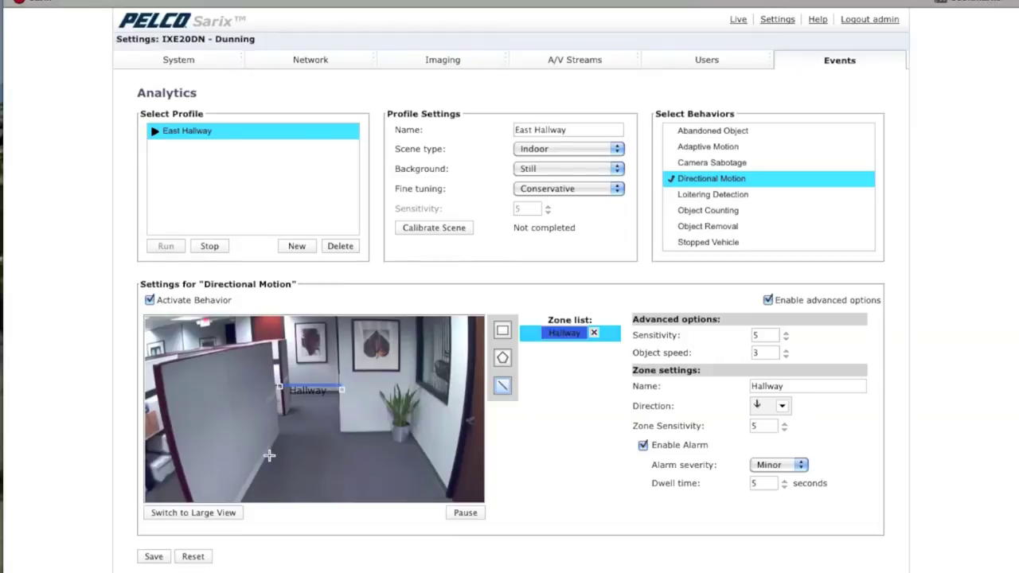
# Draw a second line zone across the floor in the hallway's foreground, then delete that zone.
pyautogui.moveTo(271, 458); pyautogui.dragTo(351, 456)
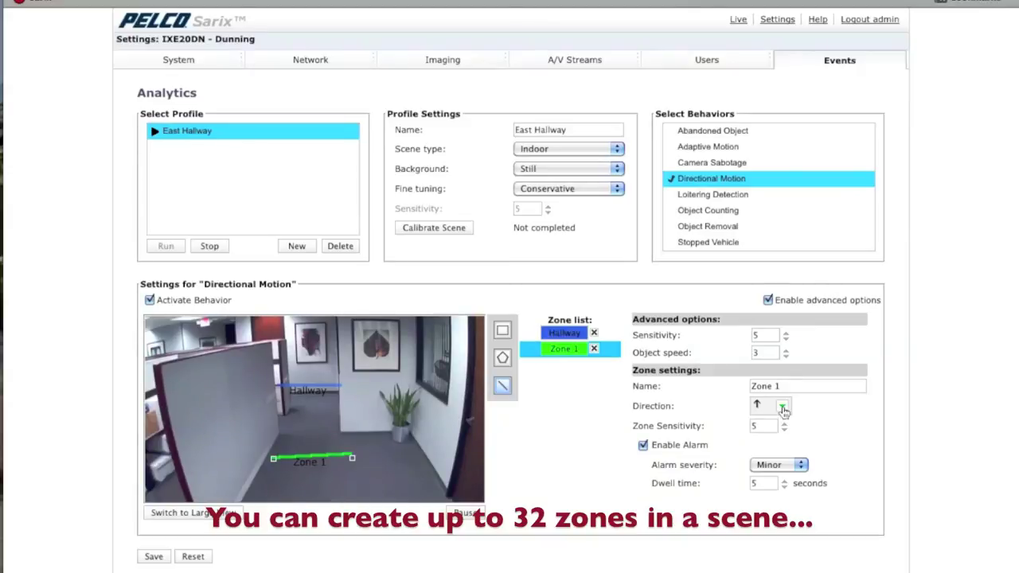
pyautogui.click(594, 350)
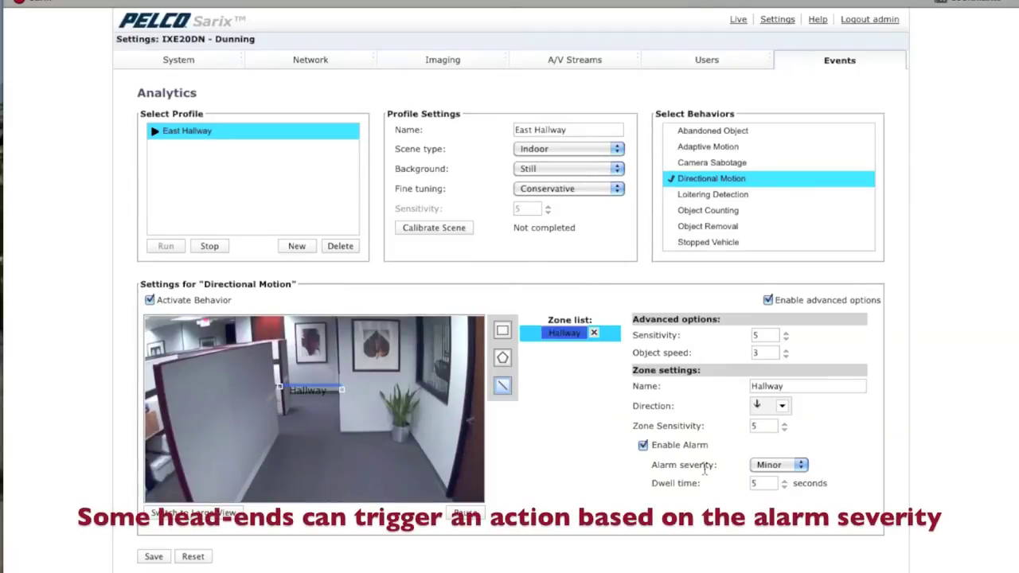
# Set the Hallway zone's alarm severity to Normal and save the Directional Motion settings.
pyautogui.click(774, 466)
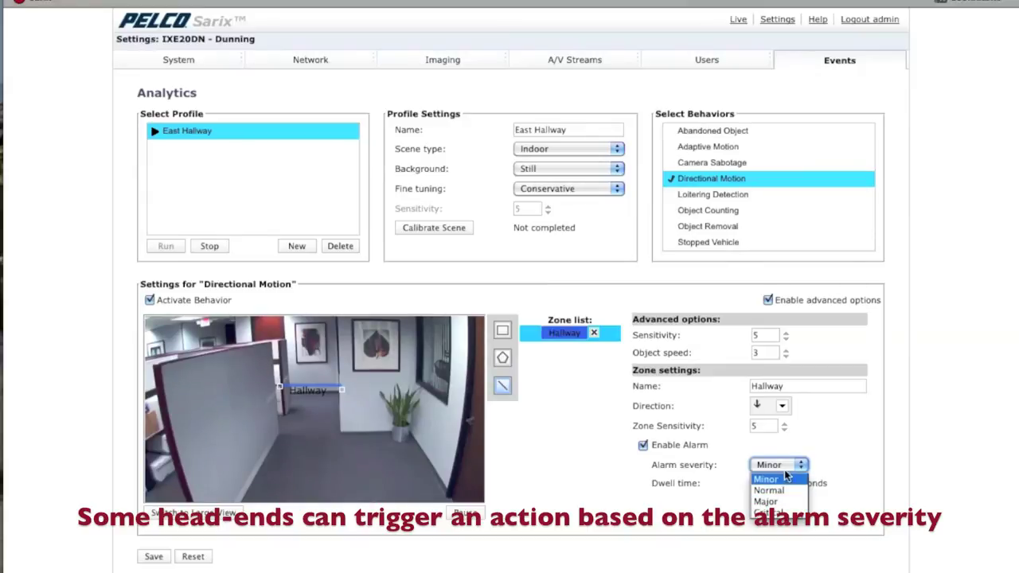
pyautogui.click(769, 491)
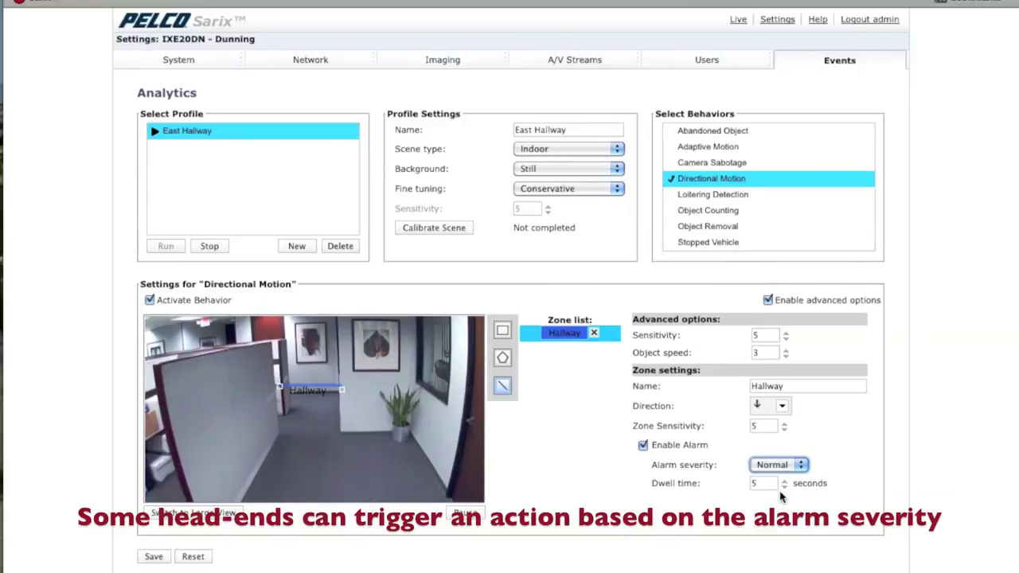
pyautogui.click(777, 465)
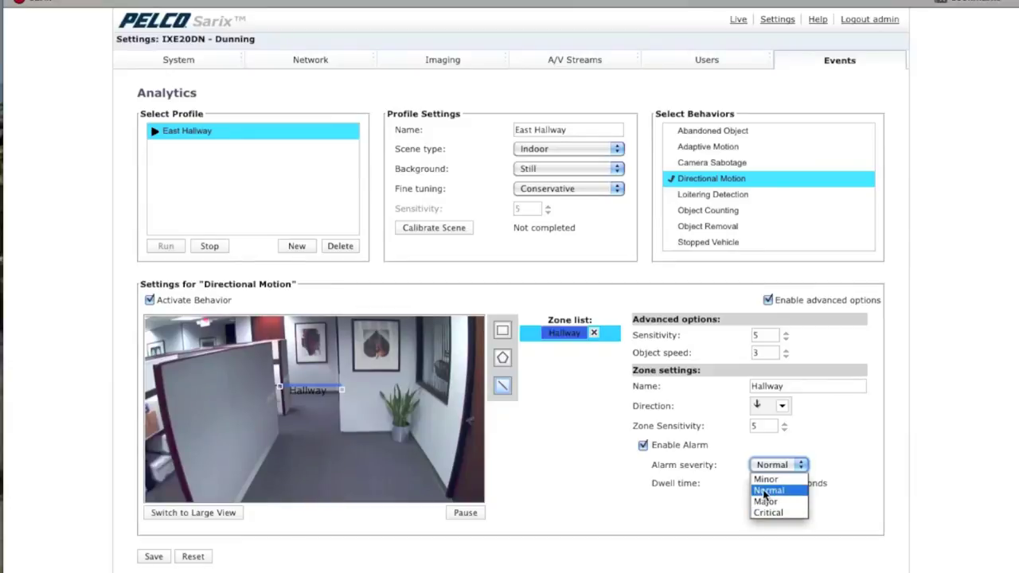
pyautogui.click(699, 444)
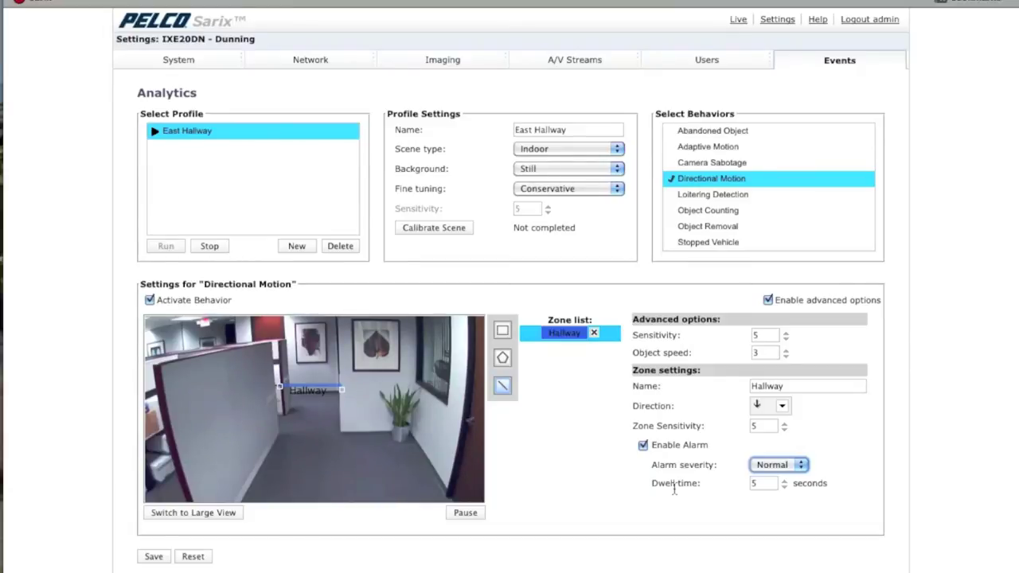
pyautogui.click(764, 483)
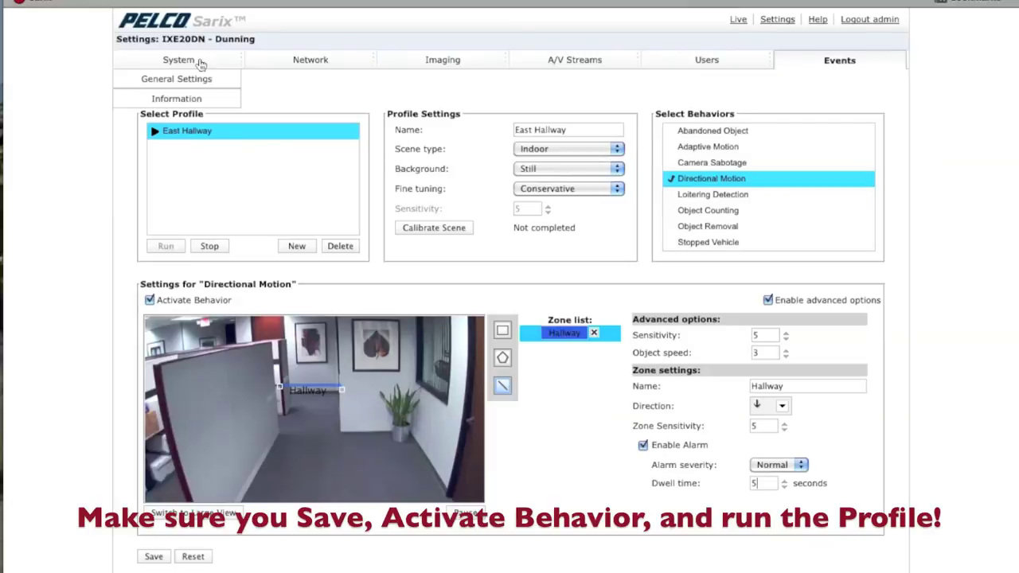
pyautogui.click(154, 557)
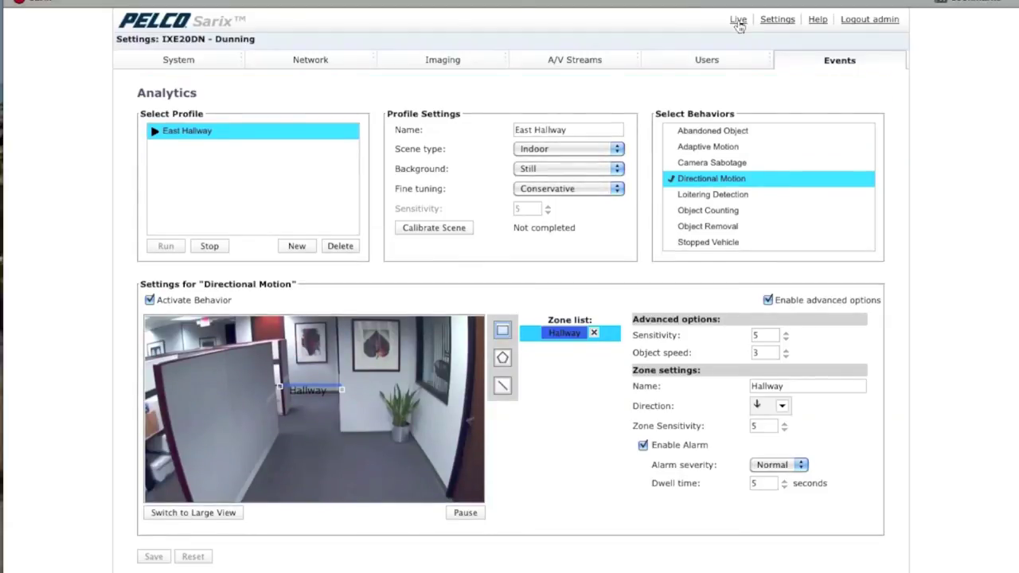
# Open the camera's live view and switch the displayed stream to Event Stream.
pyautogui.click(738, 21)
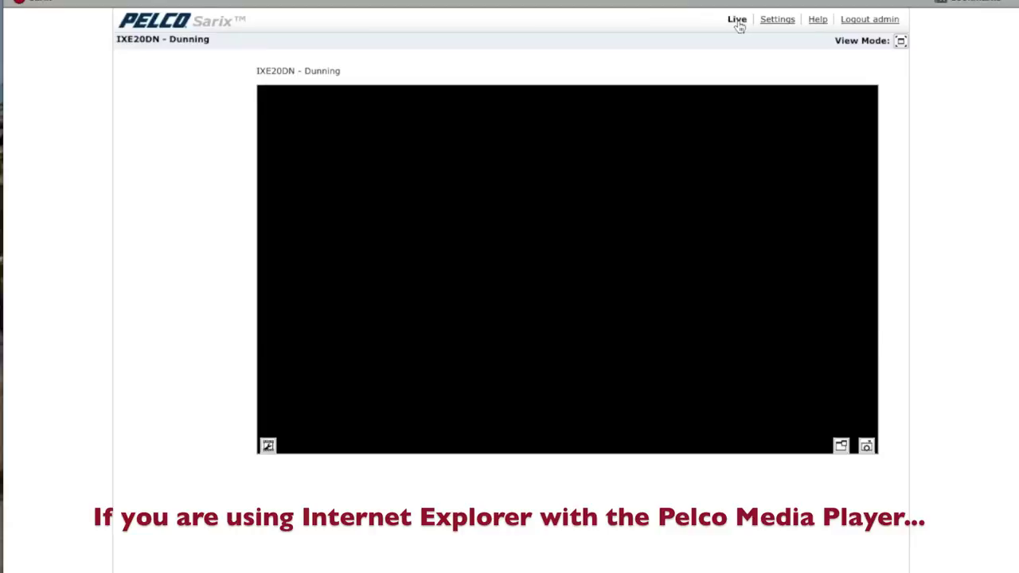
pyautogui.click(268, 447)
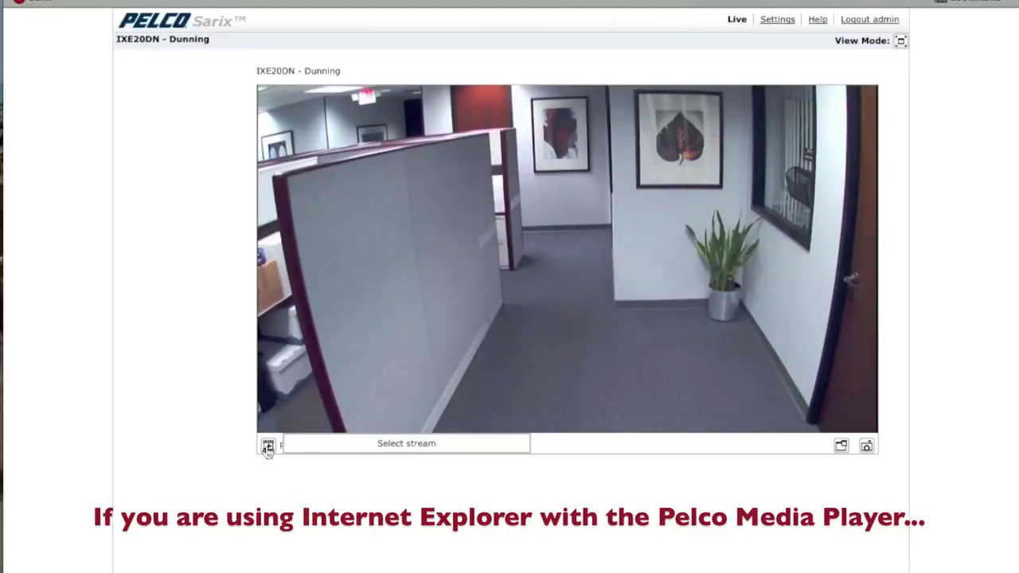
pyautogui.click(267, 448)
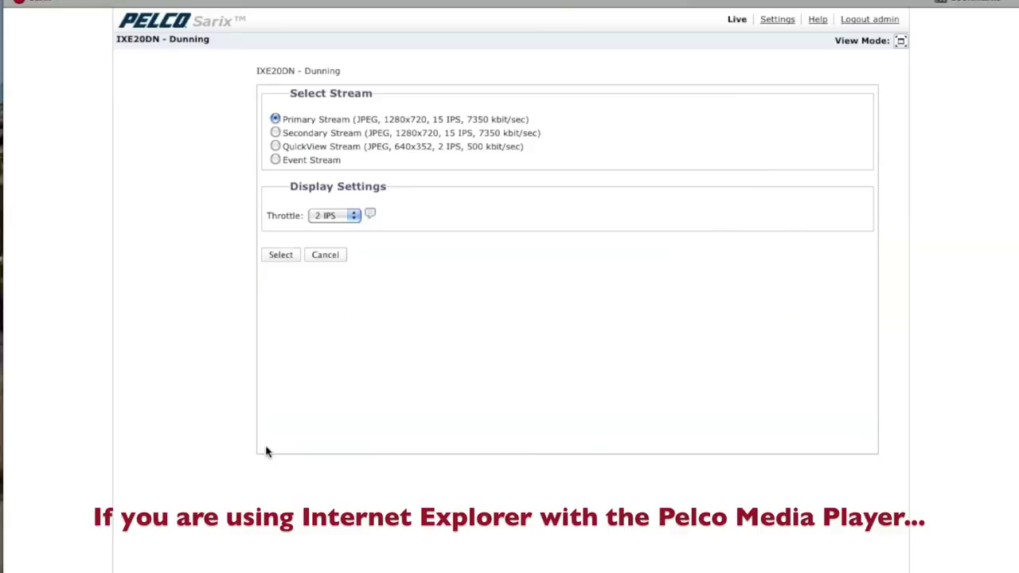
pyautogui.click(275, 161)
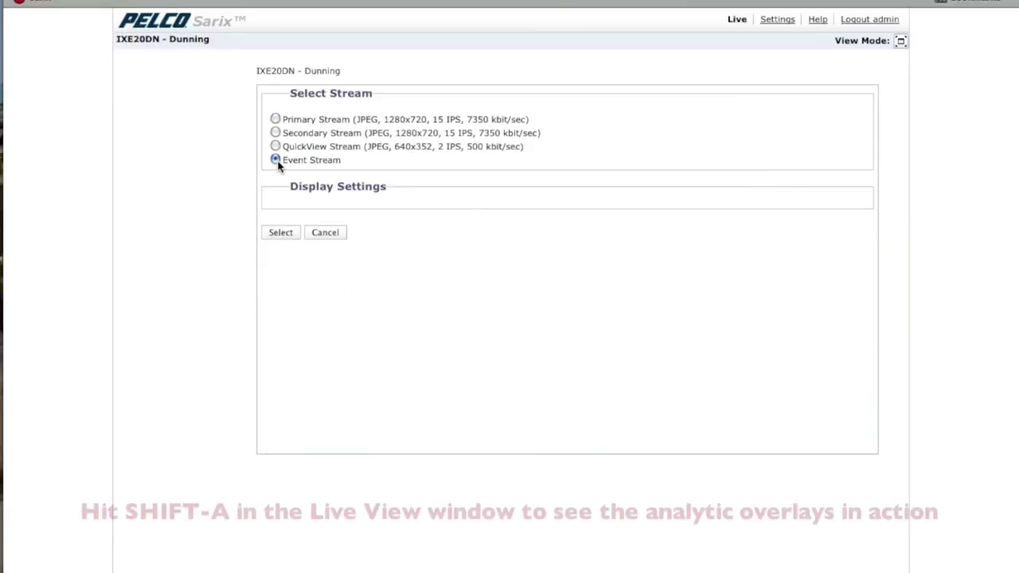
pyautogui.click(281, 232)
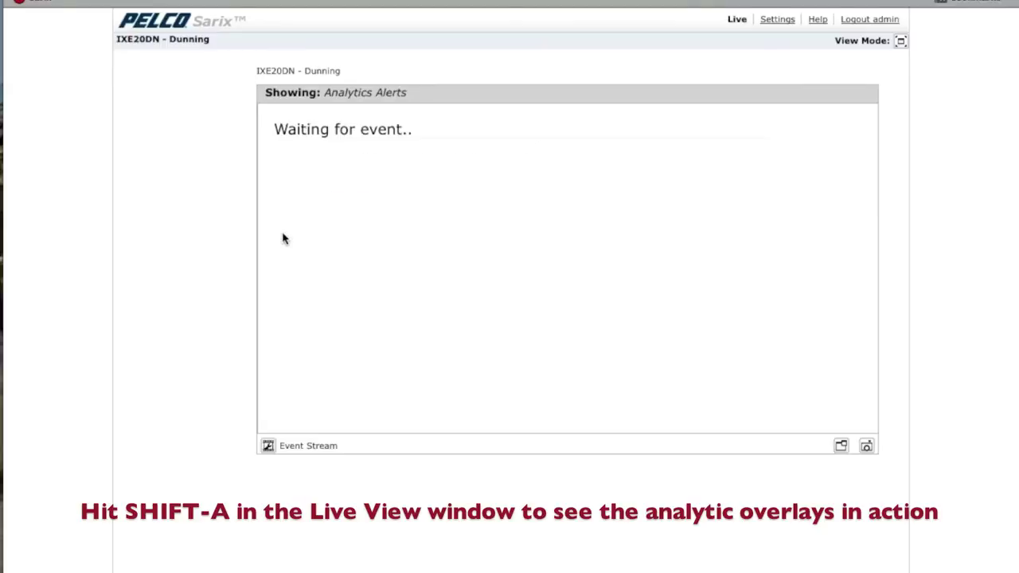